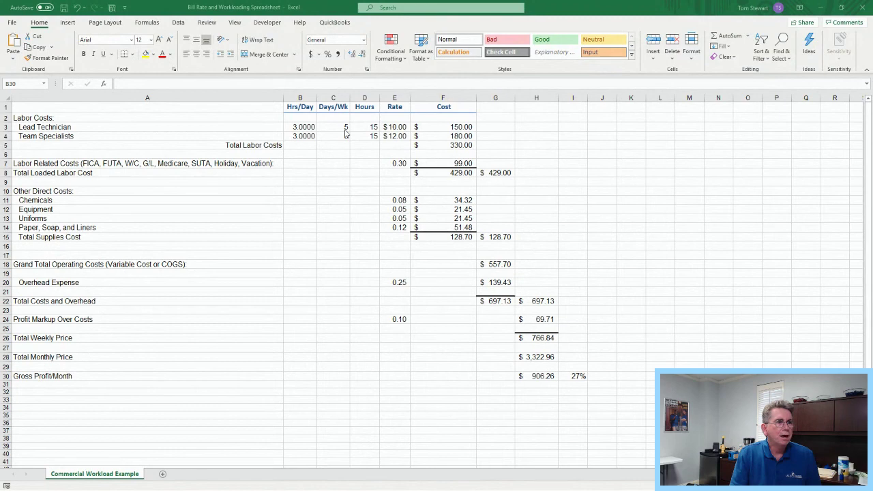
Apply the Input cell style to the Hrs/Day and Days/Wk values of both labor rows (B3:C4)
{"action": "left_click", "coordinate": [343, 127]}
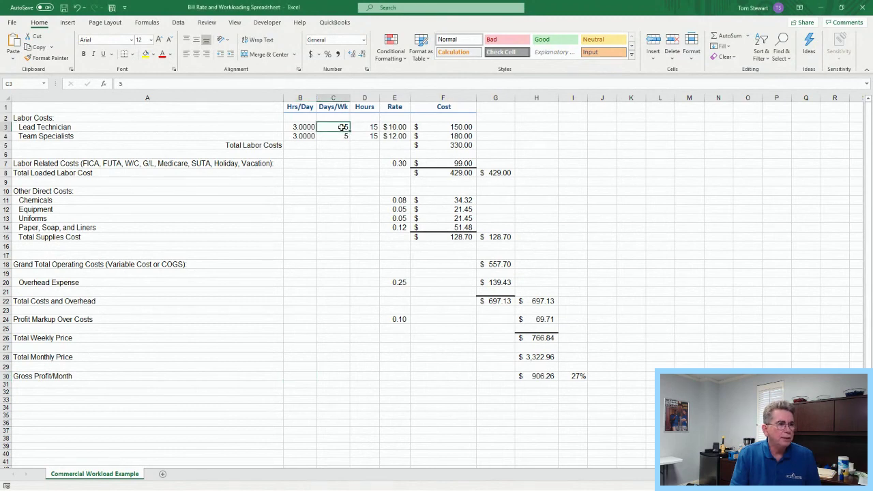
{"action": "left_click", "coordinate": [302, 127]}
{"action": "left_click", "coordinate": [304, 127]}
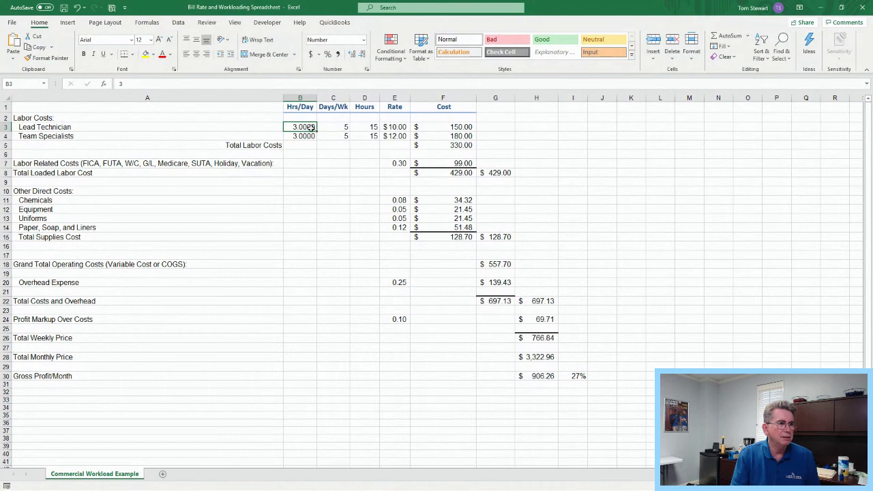
{"action": "left_click", "coordinate": [341, 130]}
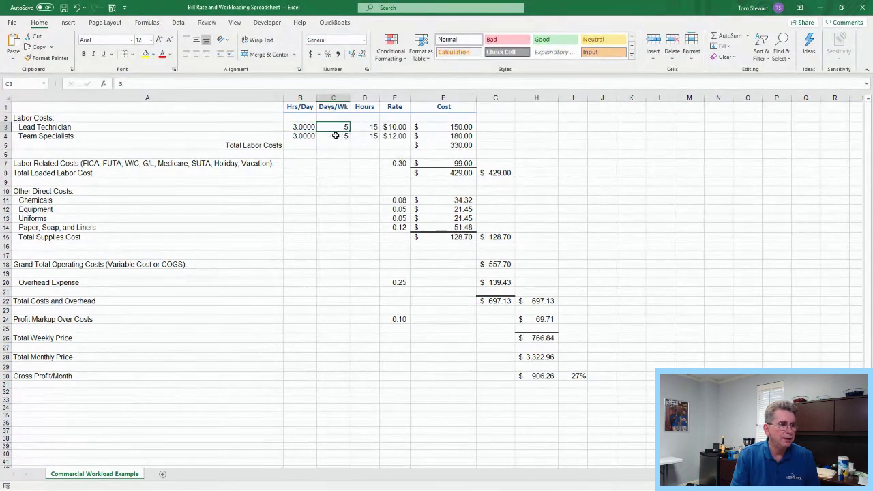
{"action": "left_click", "coordinate": [366, 129]}
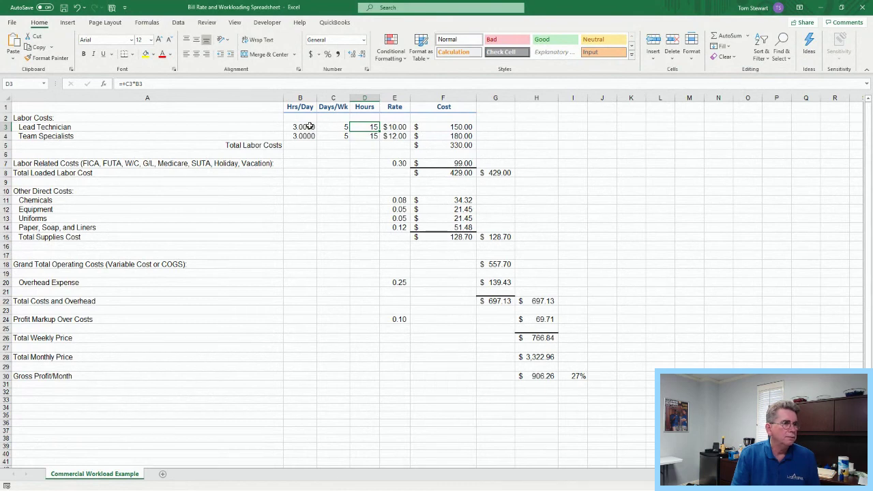
{"action": "left_click_drag", "start_coordinate": [309, 126], "coordinate": [338, 136]}
{"action": "left_click", "coordinate": [600, 52]}
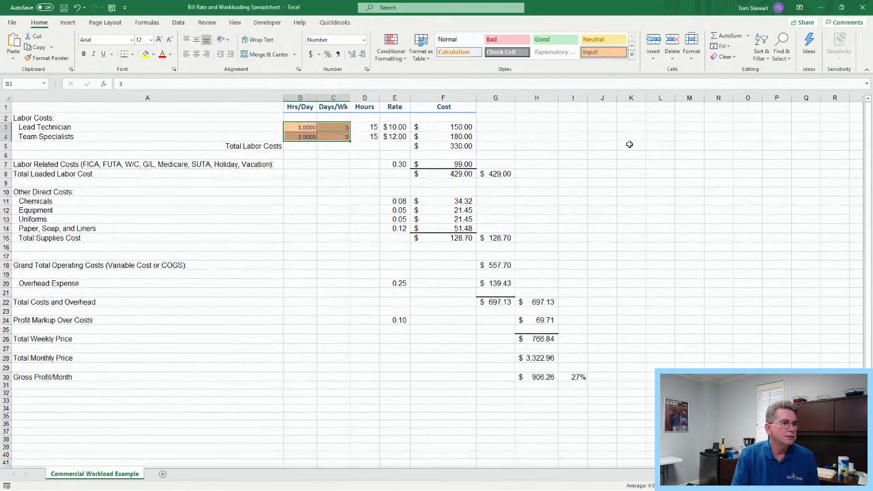
{"action": "left_click", "coordinate": [629, 144]}
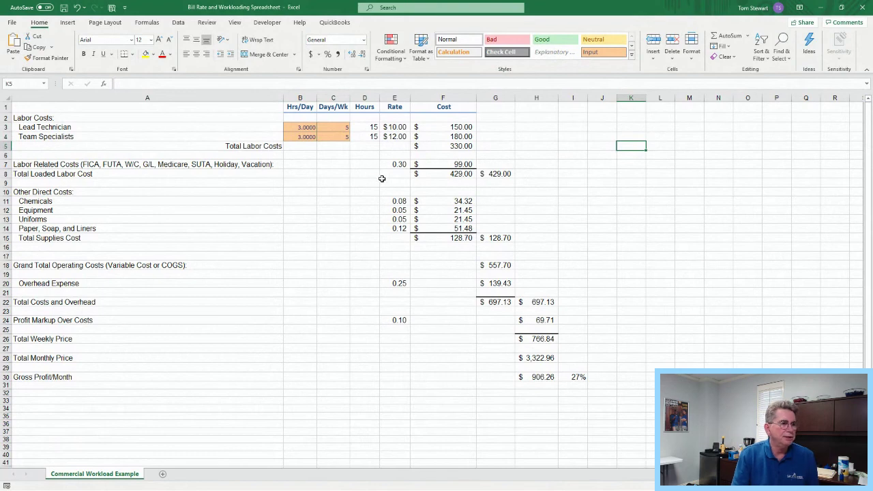
Apply the Input cell style to the Lead Technician and Team Specialists hourly rates (E3:E4)
{"action": "left_click", "coordinate": [394, 128]}
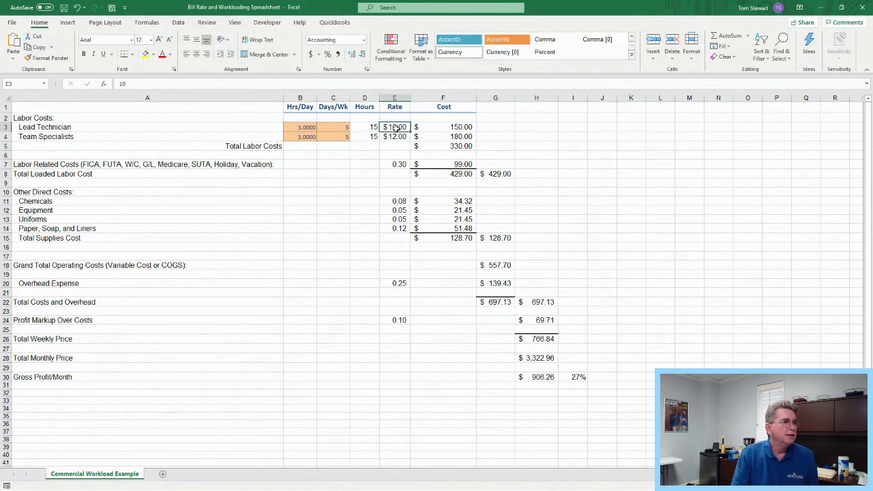
{"action": "left_click_drag", "start_coordinate": [394, 129], "coordinate": [394, 137]}
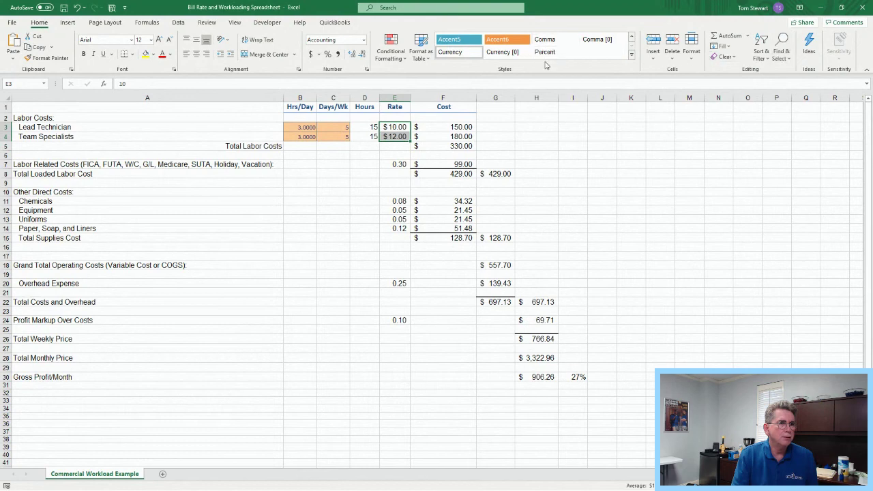
{"action": "left_click", "coordinate": [632, 38]}
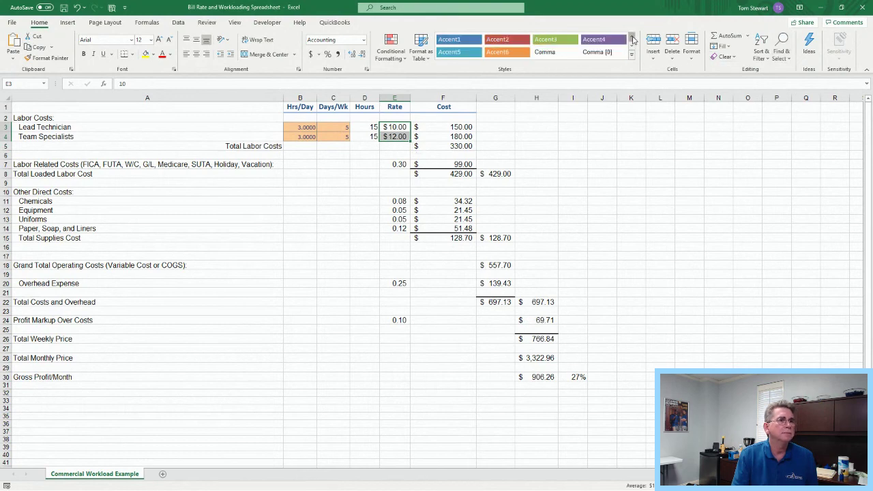
{"action": "left_click", "coordinate": [632, 39]}
{"action": "left_click", "coordinate": [632, 38]}
{"action": "left_click", "coordinate": [632, 39]}
{"action": "left_click", "coordinate": [632, 39]}
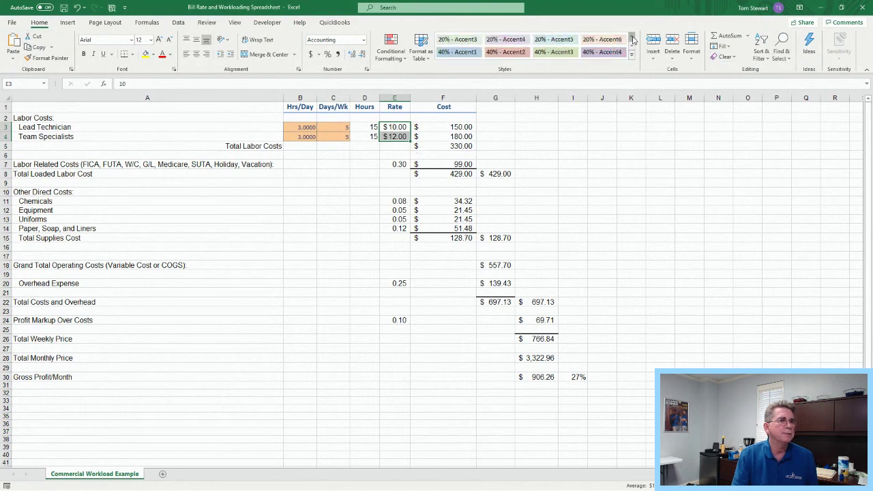
{"action": "left_click", "coordinate": [632, 39]}
{"action": "left_click", "coordinate": [632, 38]}
{"action": "left_click", "coordinate": [632, 39]}
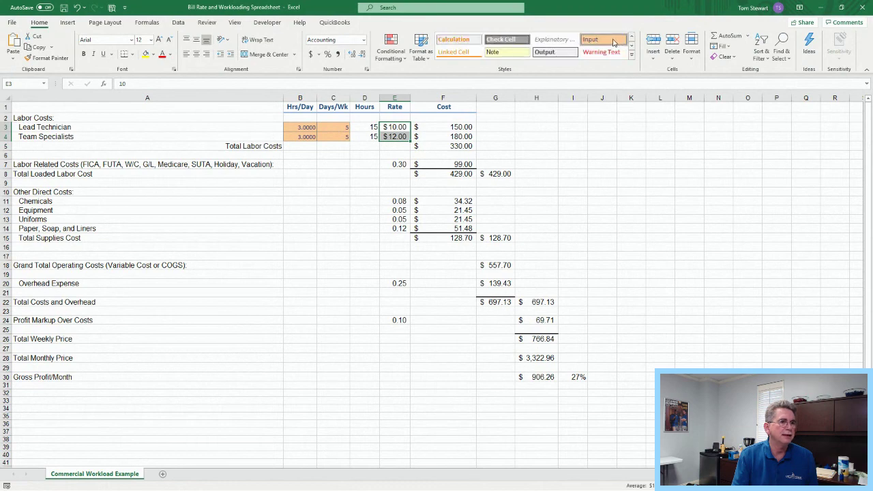
{"action": "left_click", "coordinate": [603, 39]}
{"action": "left_click_drag", "start_coordinate": [652, 154], "coordinate": [659, 161]}
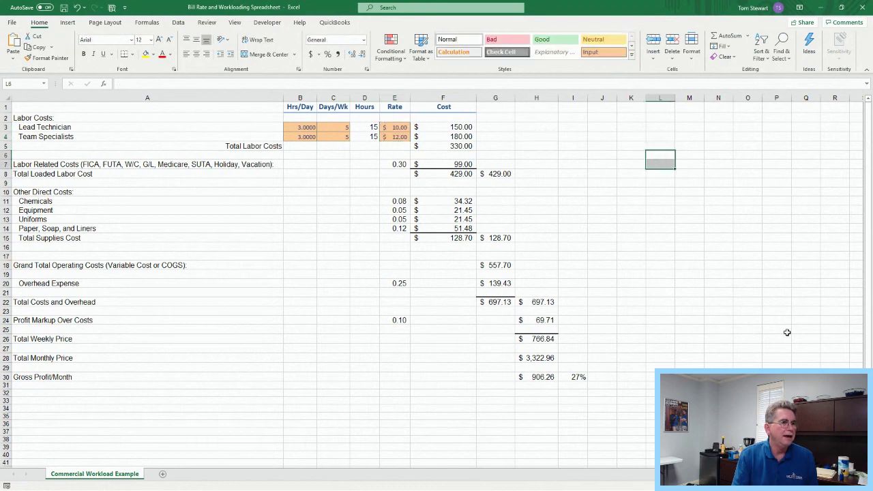
Examine the total labor cost, the labor-related cost rate and the formulas behind the total loaded labor cost
{"action": "left_click", "coordinate": [458, 147]}
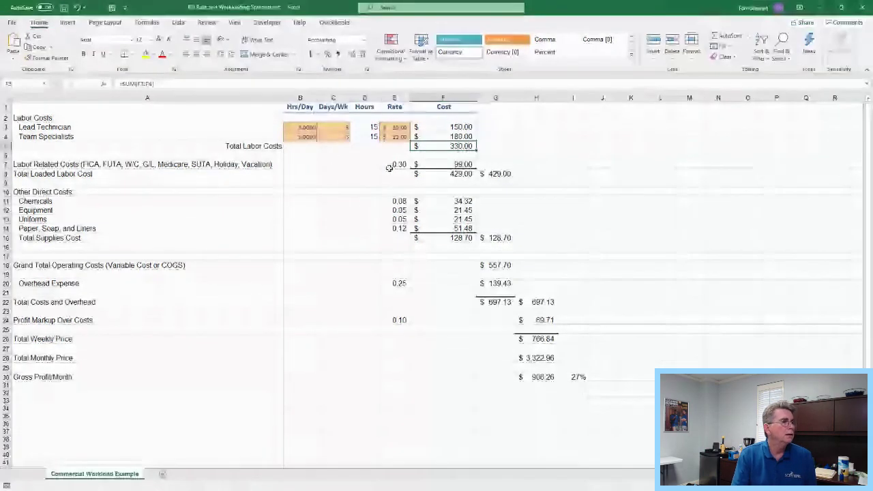
{"action": "left_click", "coordinate": [394, 164]}
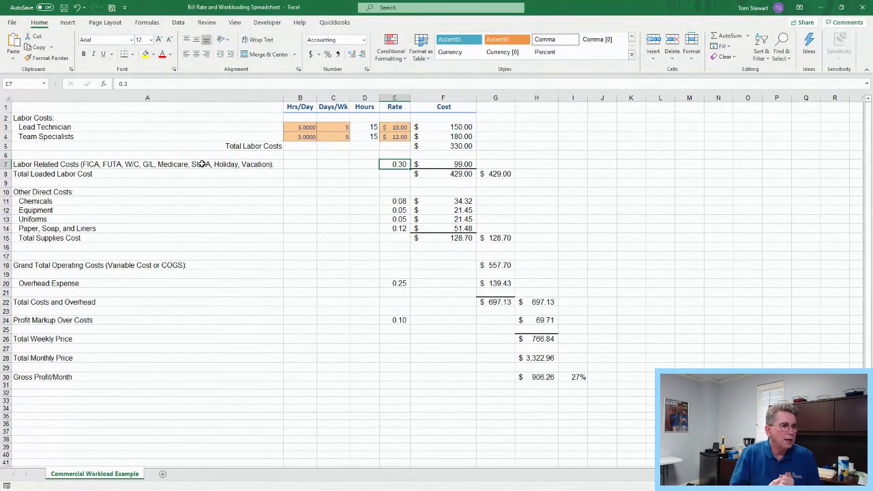
{"action": "left_click", "coordinate": [450, 168]}
{"action": "left_click", "coordinate": [462, 174]}
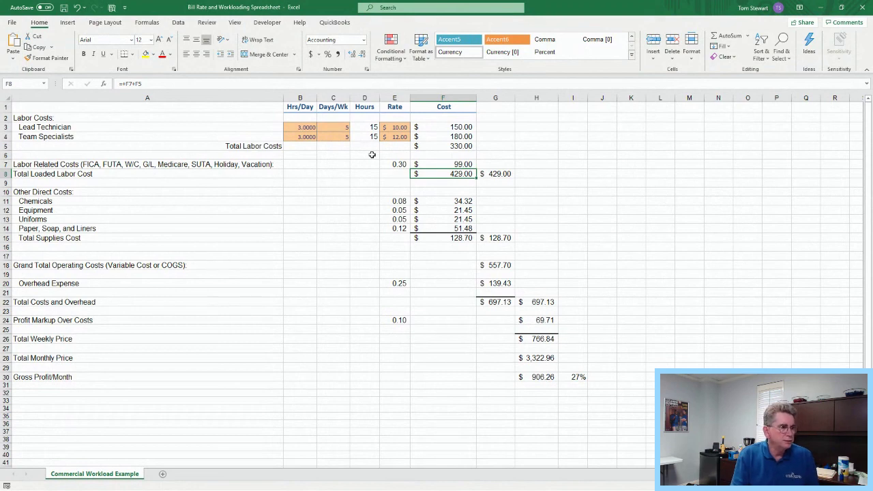
{"action": "left_click", "coordinate": [499, 177]}
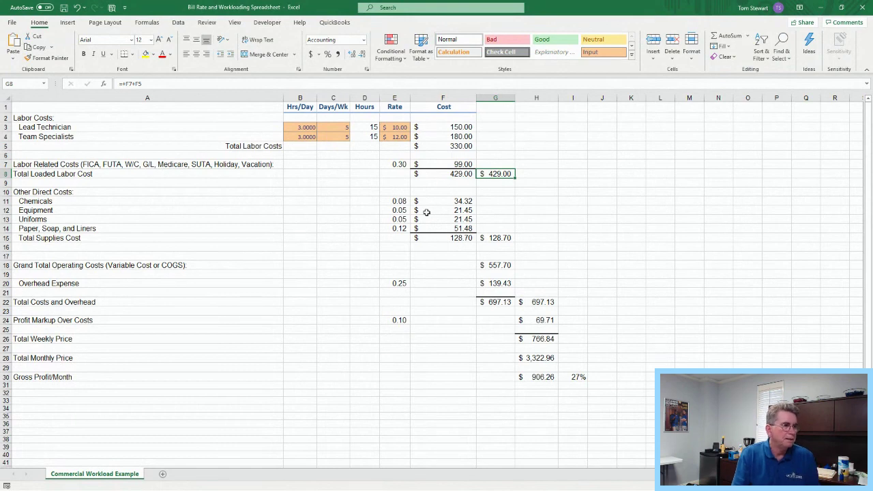
{"action": "left_click_drag", "start_coordinate": [304, 129], "coordinate": [299, 137]}
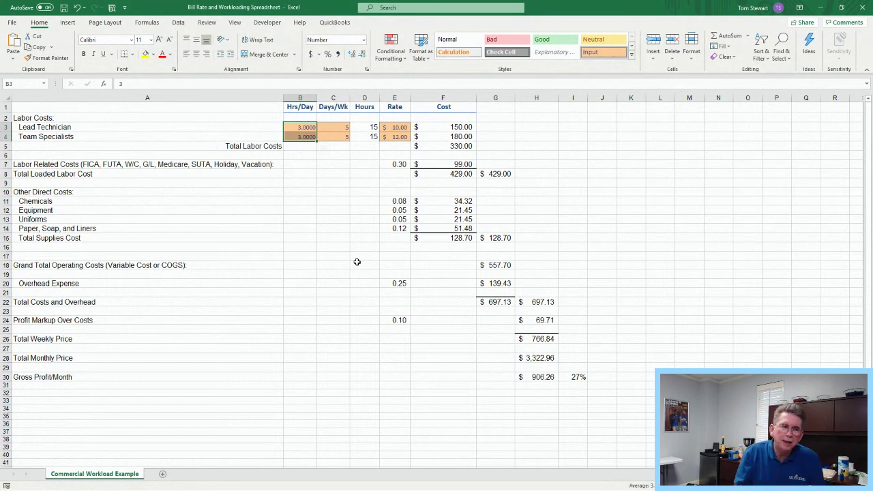
{"action": "left_click", "coordinate": [500, 173]}
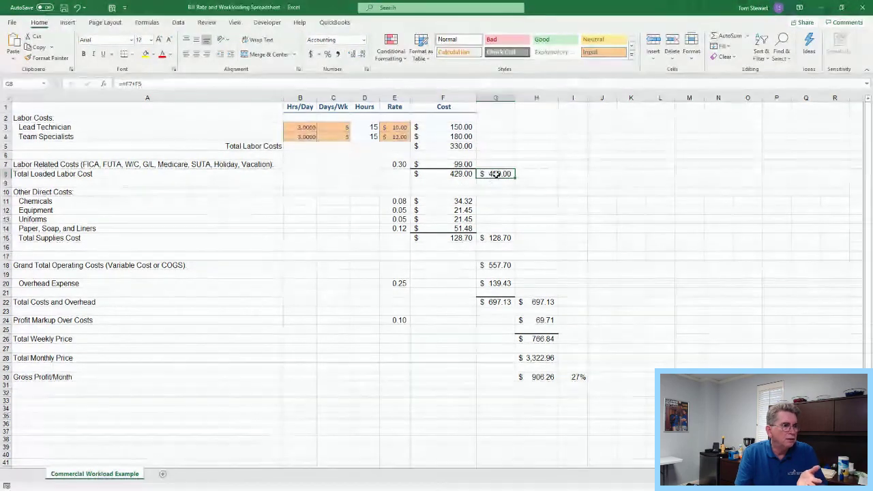
Review the chemicals, equipment, uniforms and paper goods rates against the total loaded labor cost
{"action": "left_click", "coordinate": [399, 201]}
{"action": "left_click", "coordinate": [397, 210]}
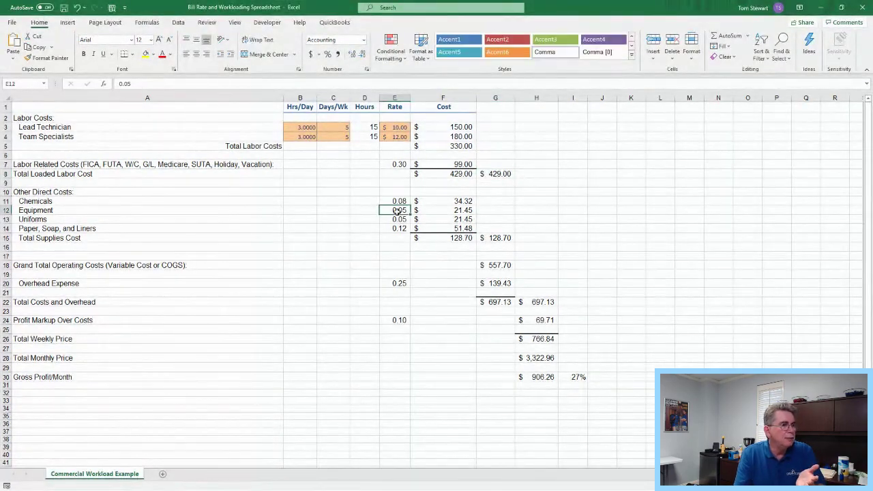
{"action": "left_click", "coordinate": [398, 219]}
{"action": "left_click", "coordinate": [397, 228]}
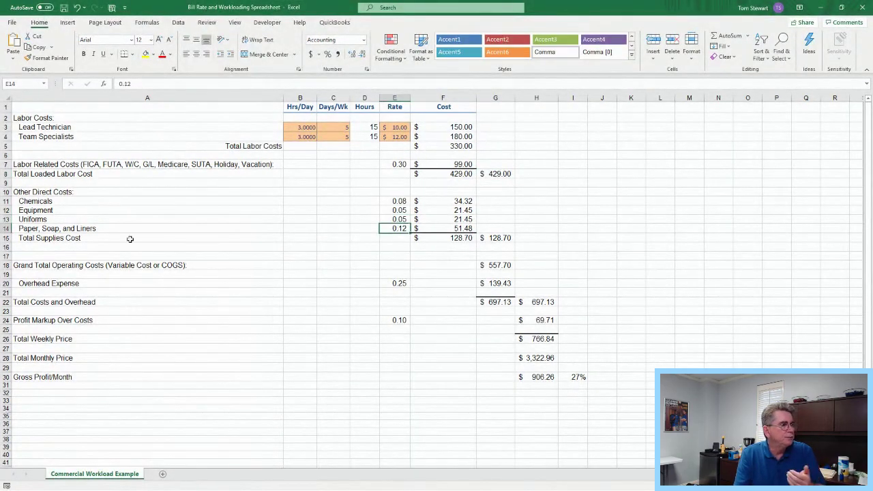
{"action": "left_click", "coordinate": [37, 202]}
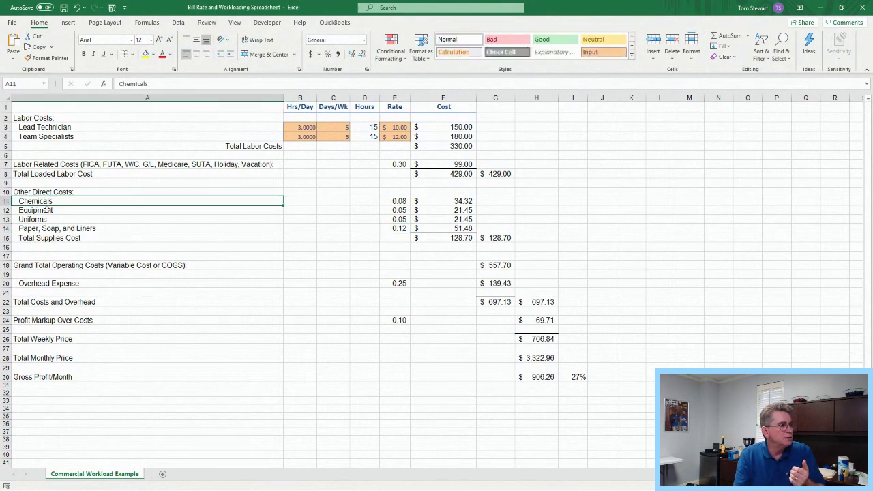
{"action": "left_click", "coordinate": [42, 212]}
{"action": "left_click", "coordinate": [41, 218]}
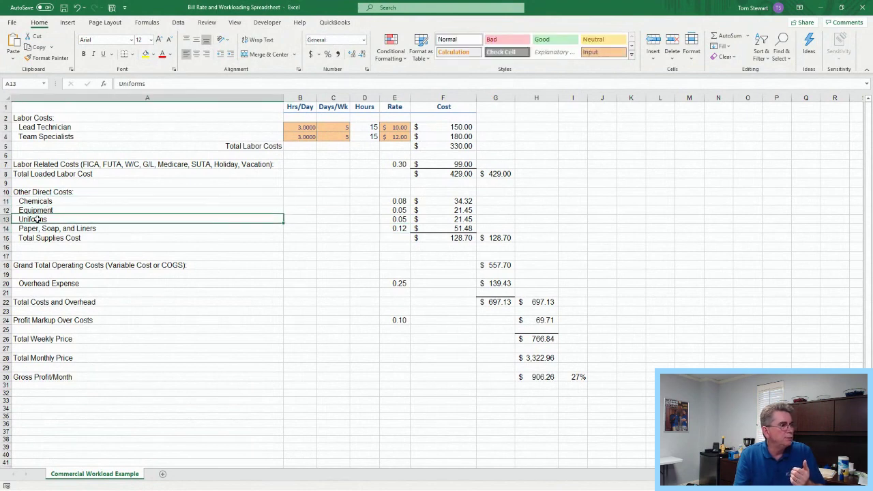
{"action": "left_click", "coordinate": [397, 202]}
{"action": "left_click", "coordinate": [395, 211]}
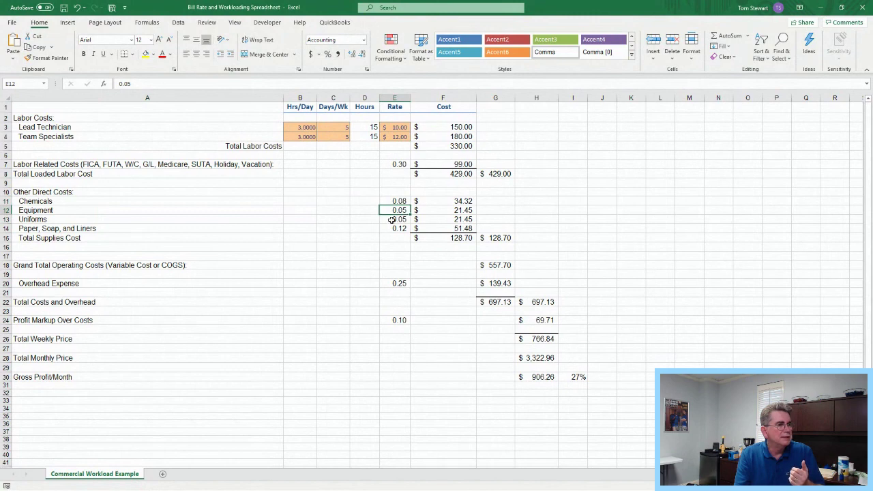
{"action": "left_click", "coordinate": [498, 177]}
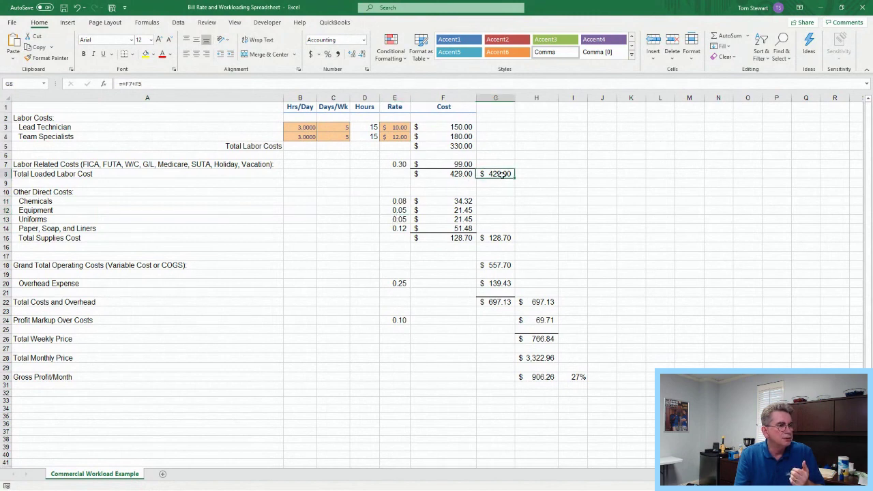
Apply the Input cell style to the four Other Direct Costs rates (E11:E14)
{"action": "left_click_drag", "start_coordinate": [398, 201], "coordinate": [399, 227]}
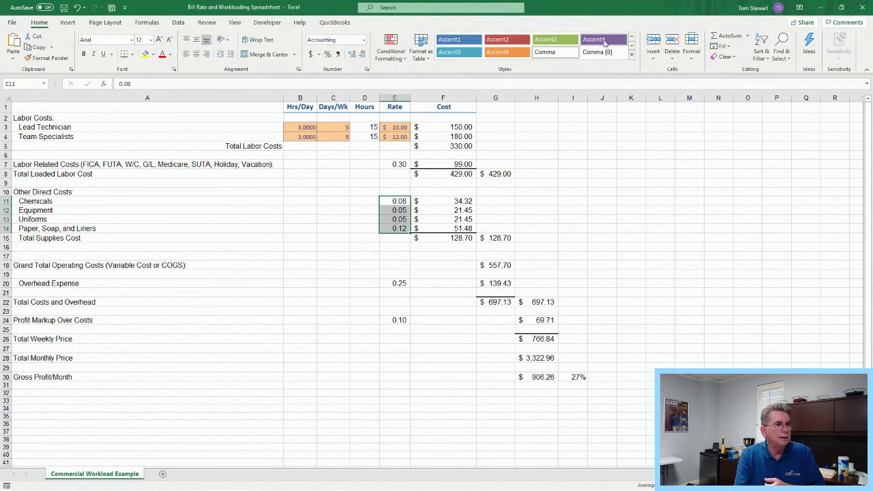
{"action": "left_click", "coordinate": [631, 39]}
{"action": "left_click", "coordinate": [631, 38]}
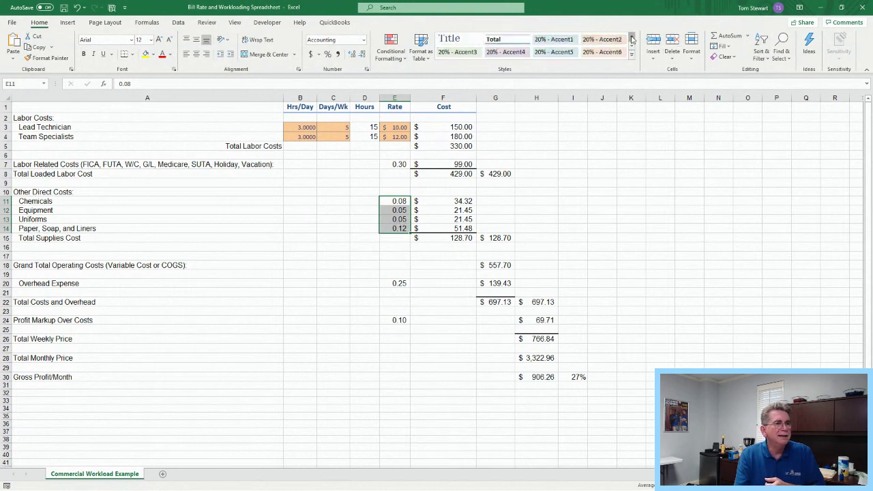
{"action": "left_click", "coordinate": [631, 39]}
{"action": "left_click", "coordinate": [593, 52]}
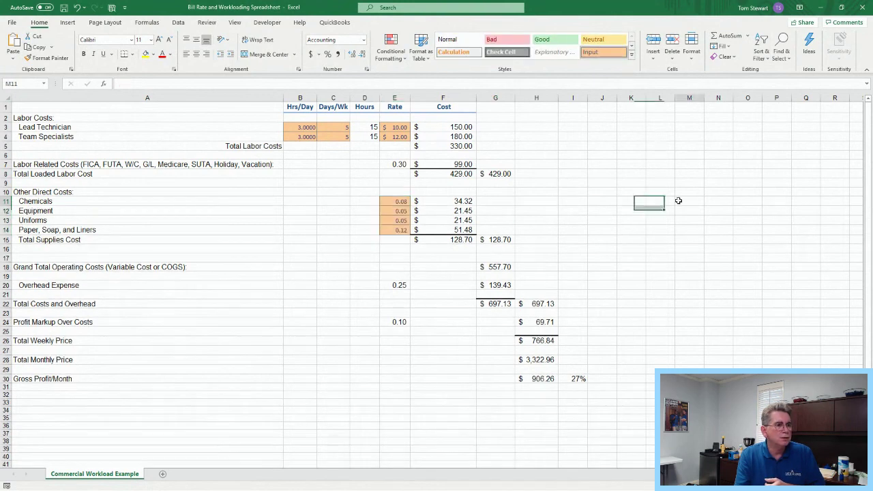
{"action": "left_click", "coordinate": [679, 200]}
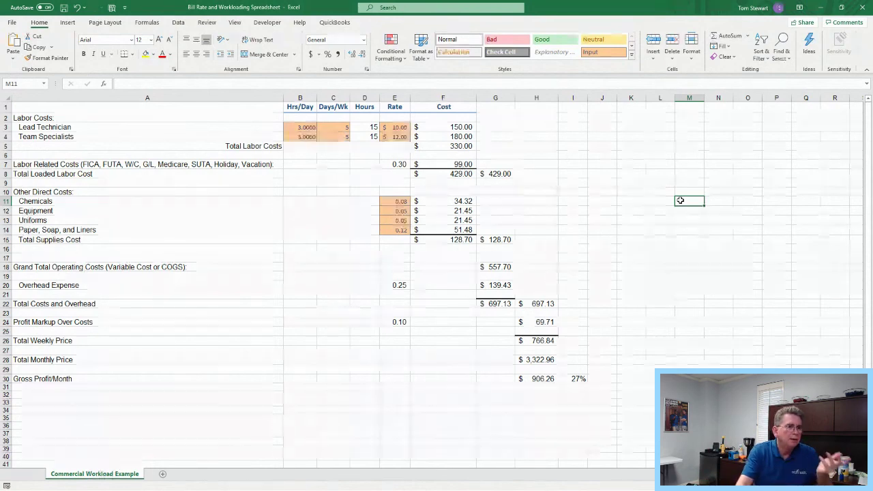
Inspect the Other Direct Costs rates and the Total Supplies Cost formulas, continuing down to the operating cost and overhead rows
{"action": "left_click", "coordinate": [396, 203]}
{"action": "left_click", "coordinate": [395, 210]}
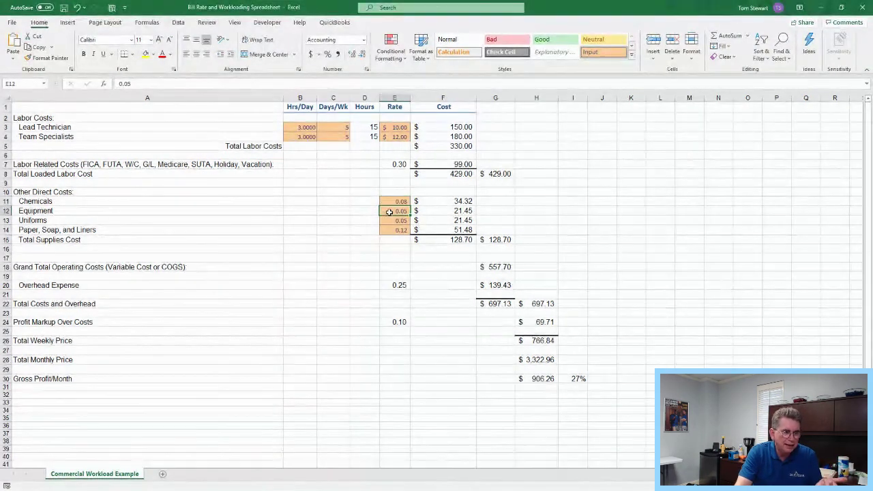
{"action": "left_click", "coordinate": [394, 220]}
{"action": "left_click", "coordinate": [392, 230]}
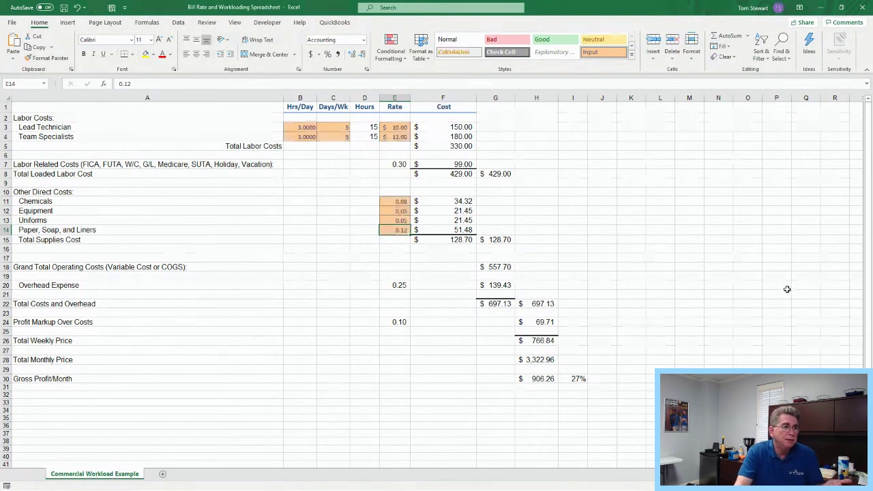
{"action": "left_click", "coordinate": [403, 201]}
{"action": "left_click", "coordinate": [402, 211]}
{"action": "left_click", "coordinate": [397, 221]}
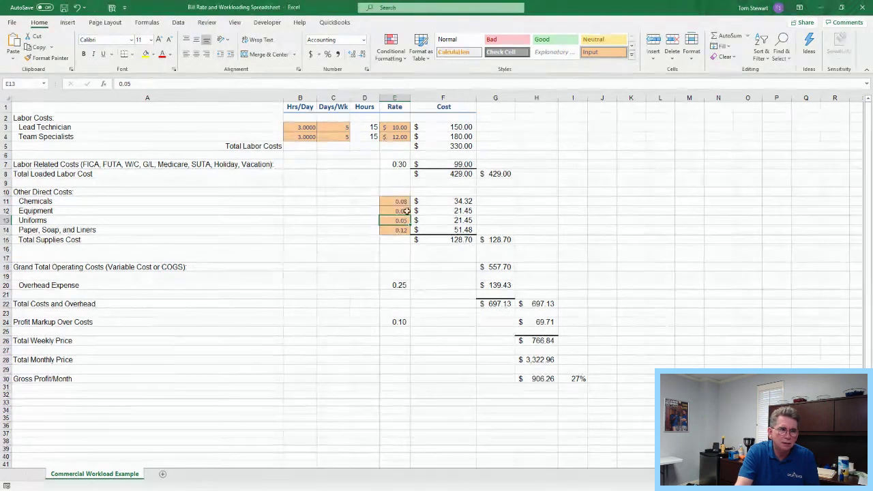
{"action": "left_click", "coordinate": [462, 239]}
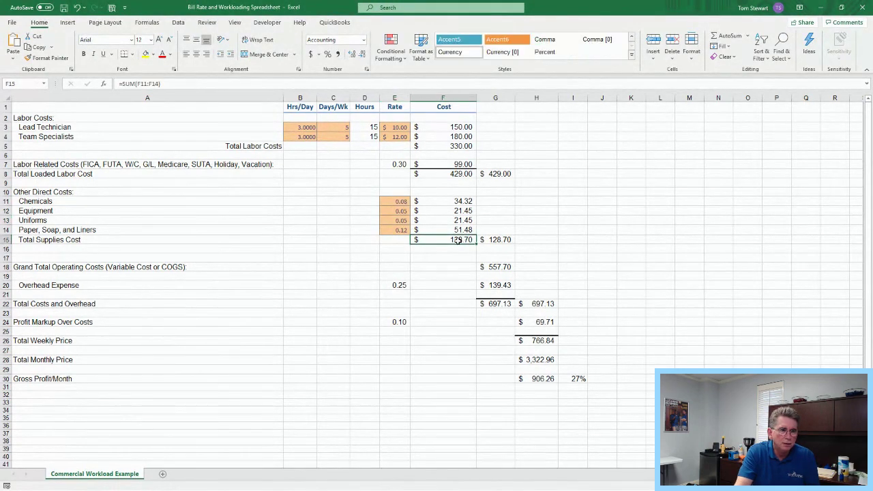
{"action": "left_click", "coordinate": [496, 240]}
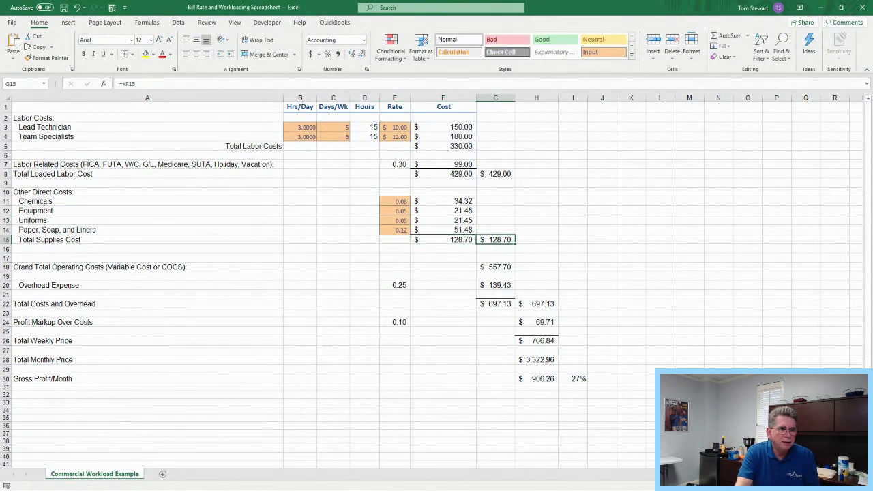
{"action": "left_click", "coordinate": [63, 268]}
{"action": "left_click", "coordinate": [65, 285]}
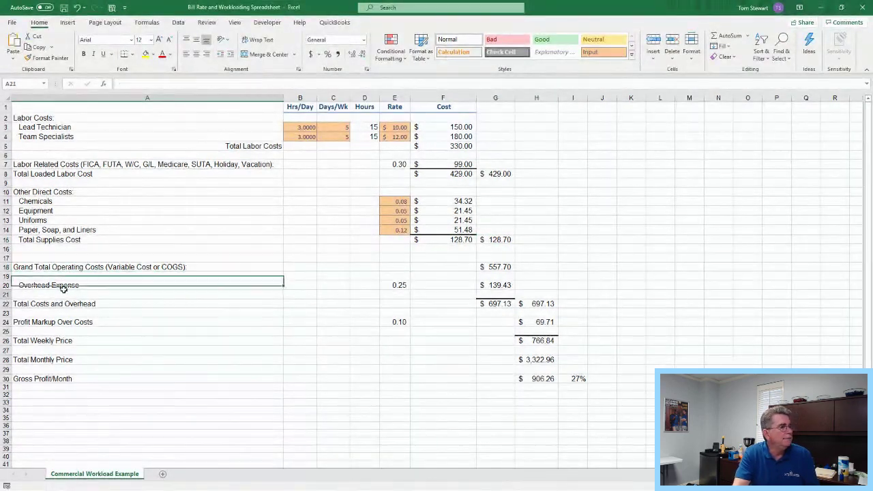
{"action": "left_click", "coordinate": [65, 293]}
{"action": "left_click", "coordinate": [171, 285]}
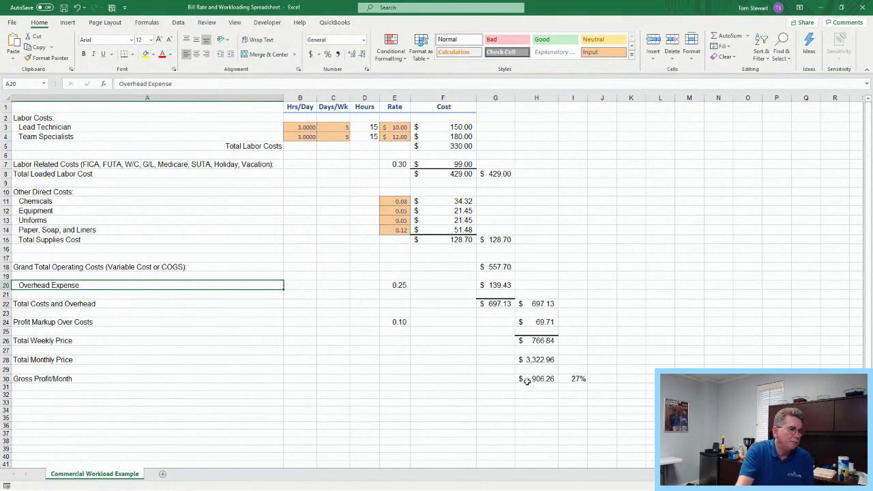
Apply the Input cell style to the Overhead Expense rate (E20)
{"action": "left_click", "coordinate": [402, 285]}
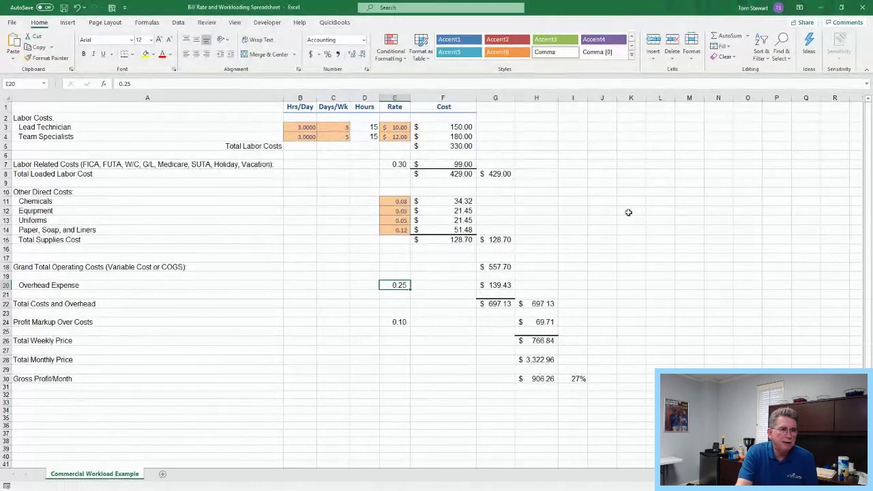
{"action": "left_click", "coordinate": [631, 38]}
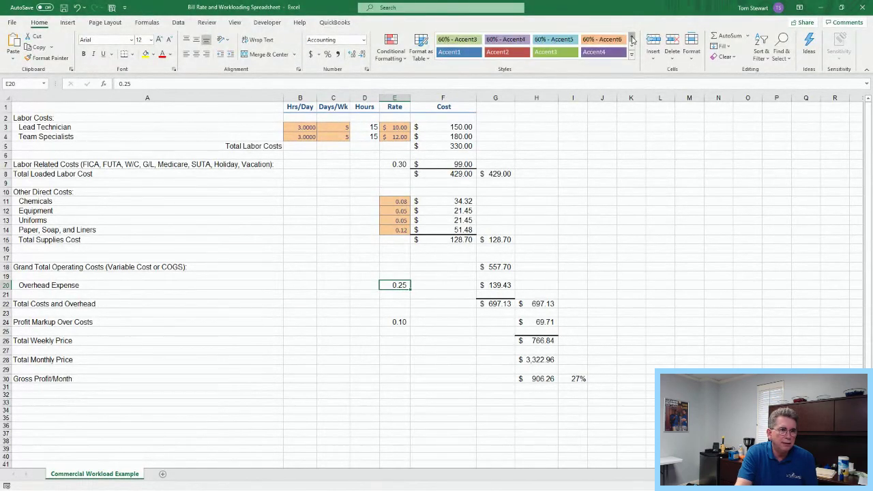
{"action": "left_click", "coordinate": [632, 38]}
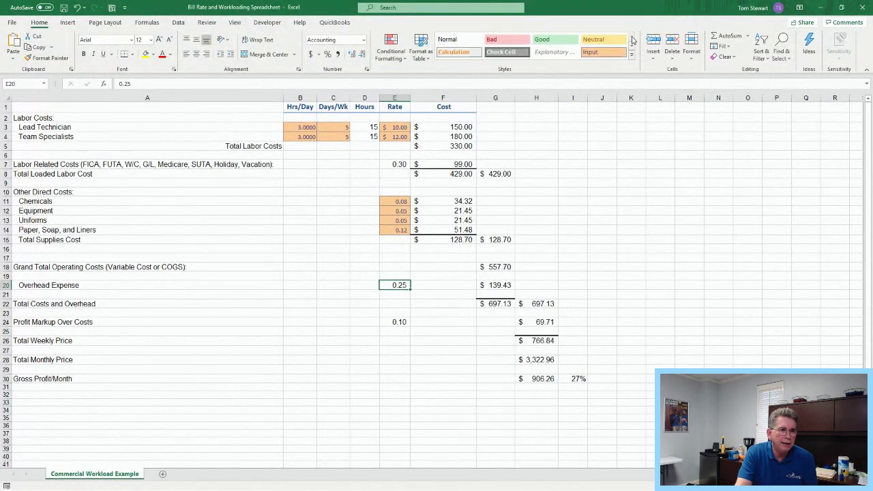
{"action": "left_click", "coordinate": [593, 52]}
{"action": "left_click", "coordinate": [743, 253]}
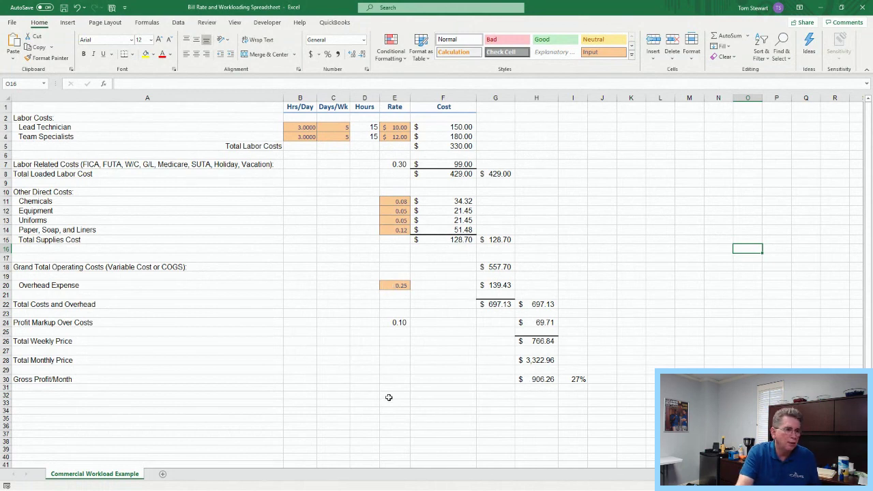
Apply the Input cell style to the Profit Markup Over Costs rate (E24)
{"action": "left_click", "coordinate": [395, 322]}
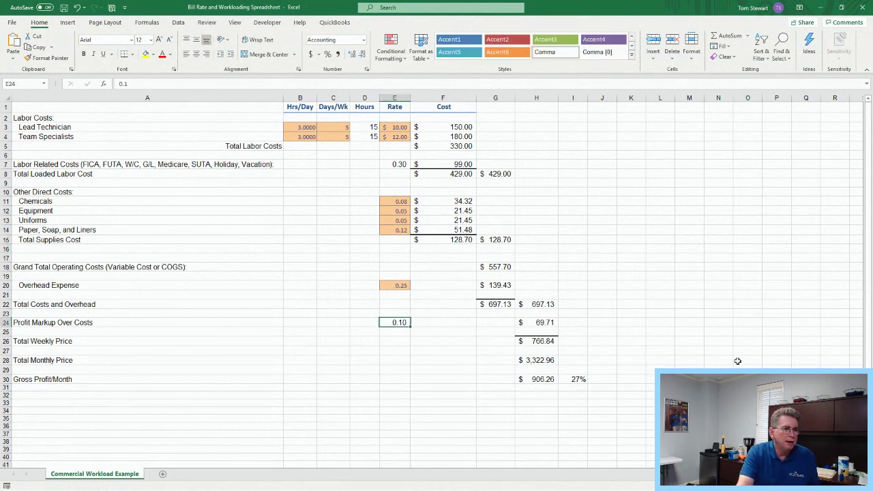
{"action": "left_click", "coordinate": [631, 39]}
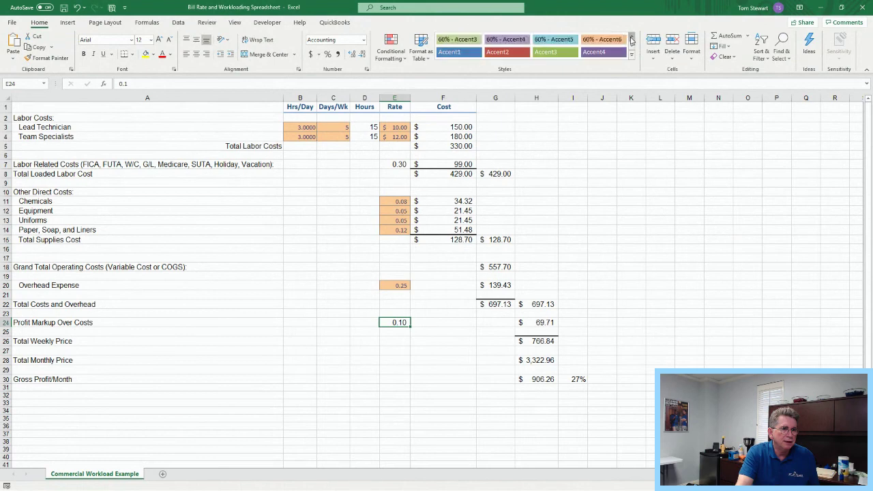
{"action": "left_click", "coordinate": [631, 39]}
{"action": "left_click", "coordinate": [632, 38]}
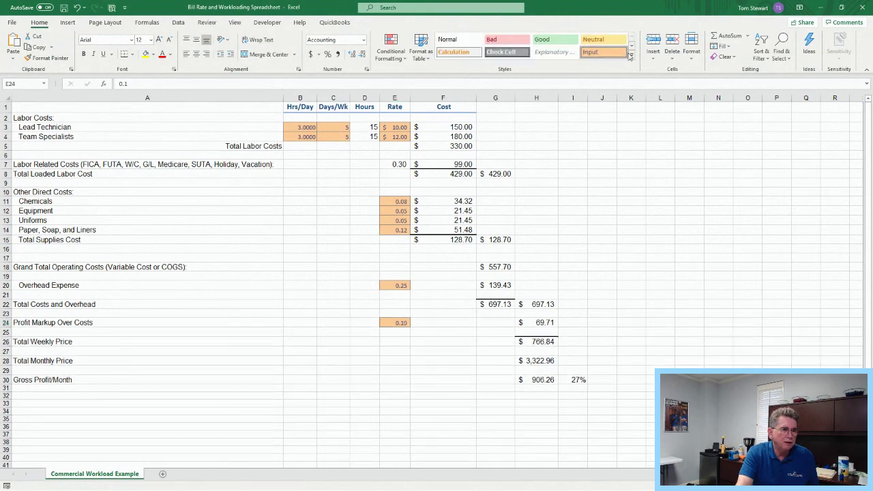
{"action": "left_click", "coordinate": [630, 56]}
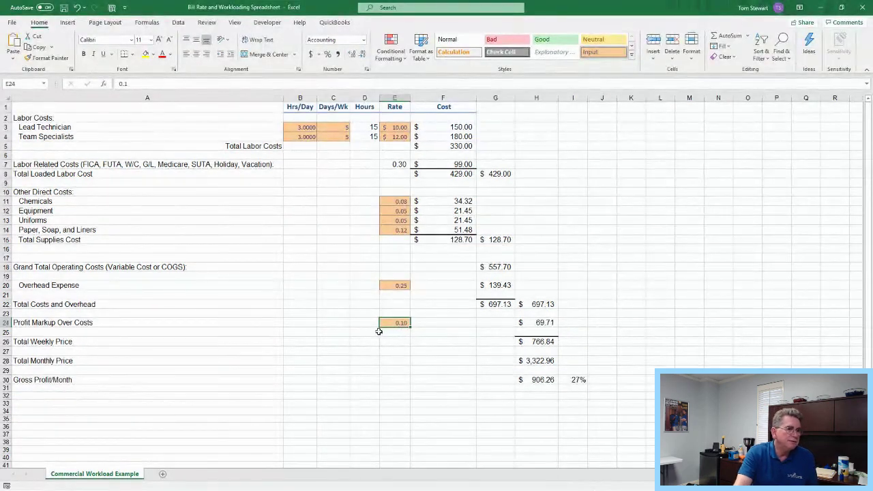
Check the profit markup and Total Weekly Price formulas, and apply the Good cell style to the Total Monthly Price (H28)
{"action": "left_click", "coordinate": [544, 322]}
{"action": "left_click", "coordinate": [542, 343]}
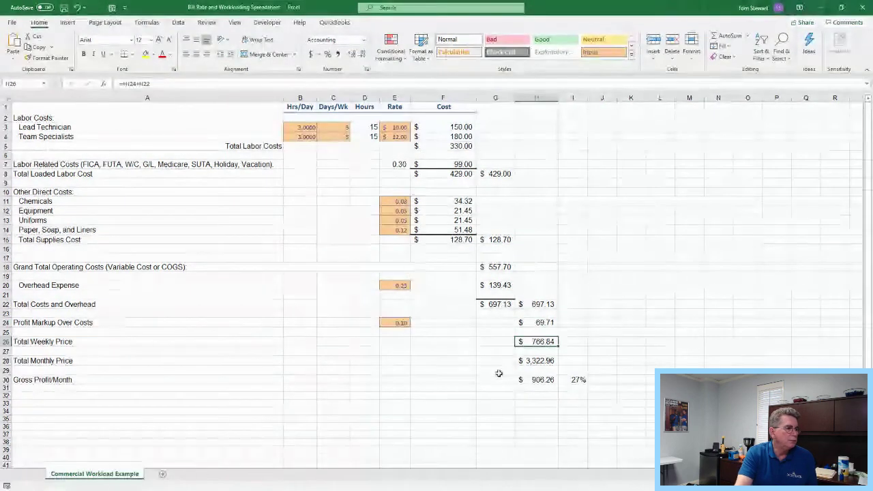
{"action": "left_click", "coordinate": [542, 362]}
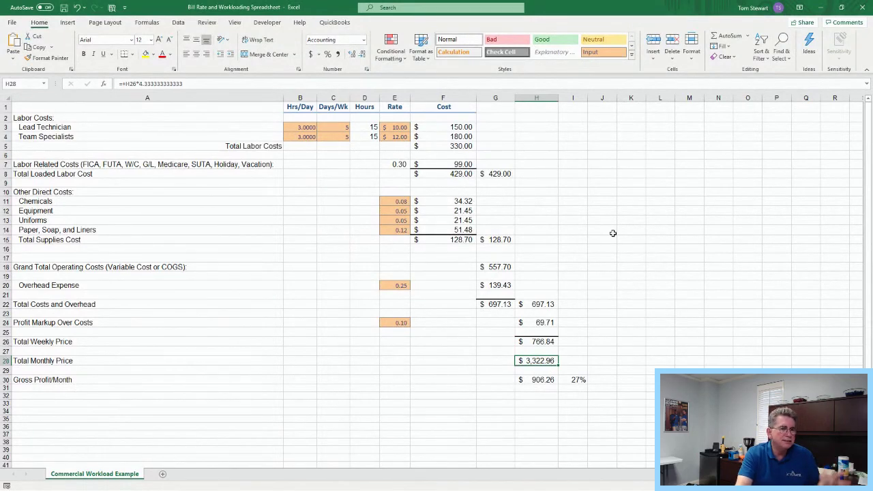
{"action": "left_click", "coordinate": [564, 43]}
{"action": "left_click", "coordinate": [702, 306]}
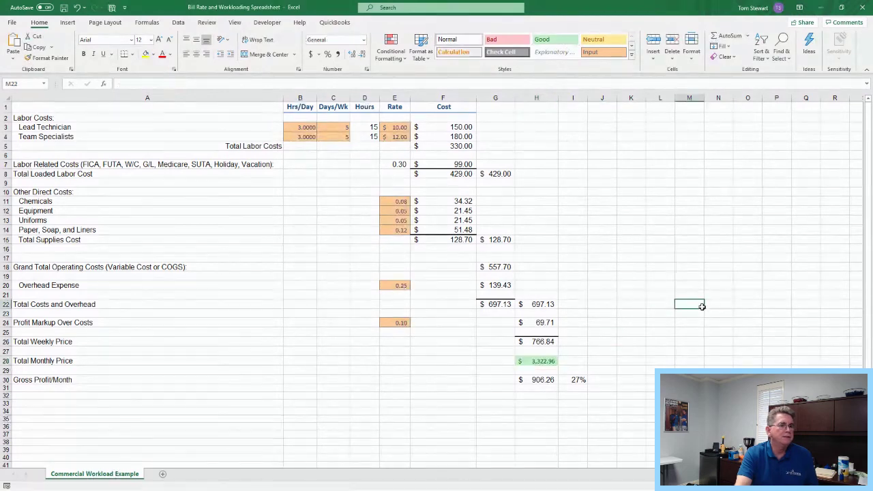
Review the Total Monthly Price formula and the Hrs/Day values for the Lead Technician and Team Specialists
{"action": "left_click", "coordinate": [543, 362]}
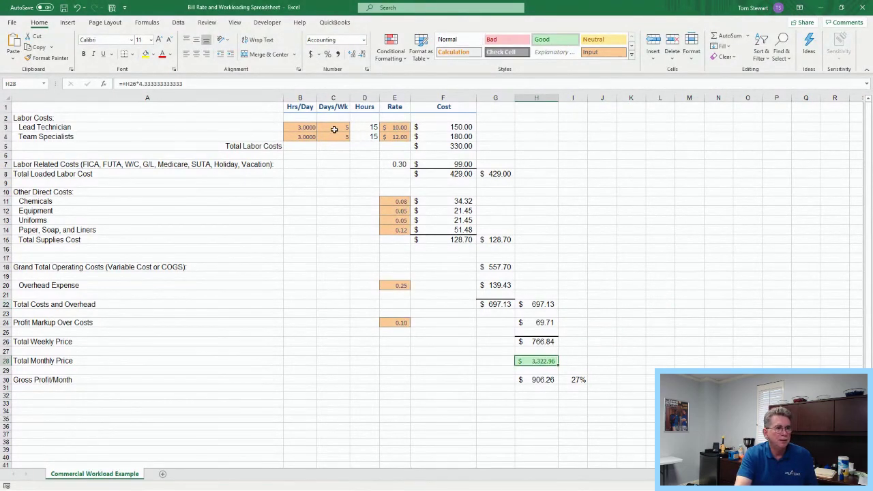
{"action": "left_click_drag", "start_coordinate": [307, 129], "coordinate": [304, 146]}
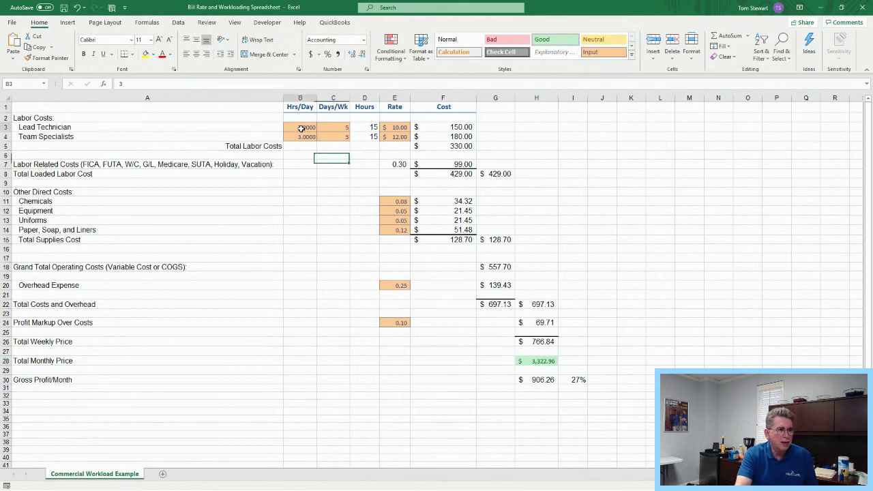
{"action": "left_click", "coordinate": [298, 130]}
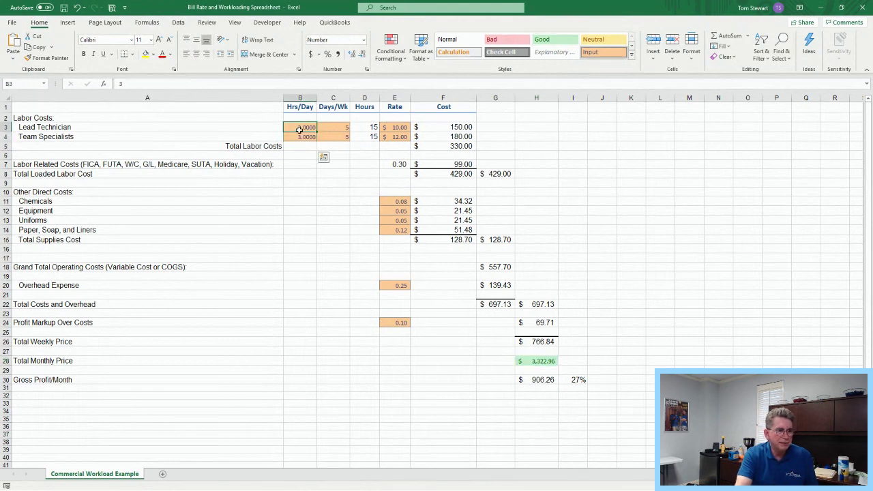
{"action": "left_click_drag", "start_coordinate": [298, 129], "coordinate": [300, 137]}
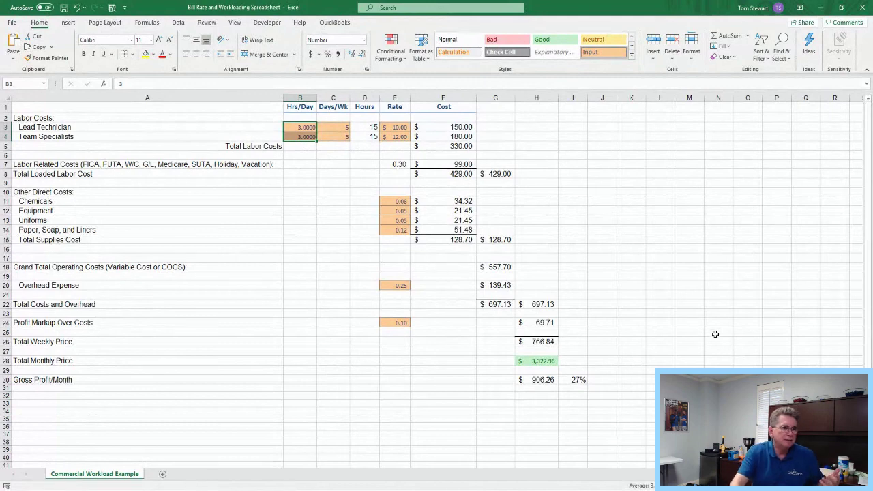
Apply the Input cell style to the Labor Related Costs rate (E7)
{"action": "left_click", "coordinate": [398, 165]}
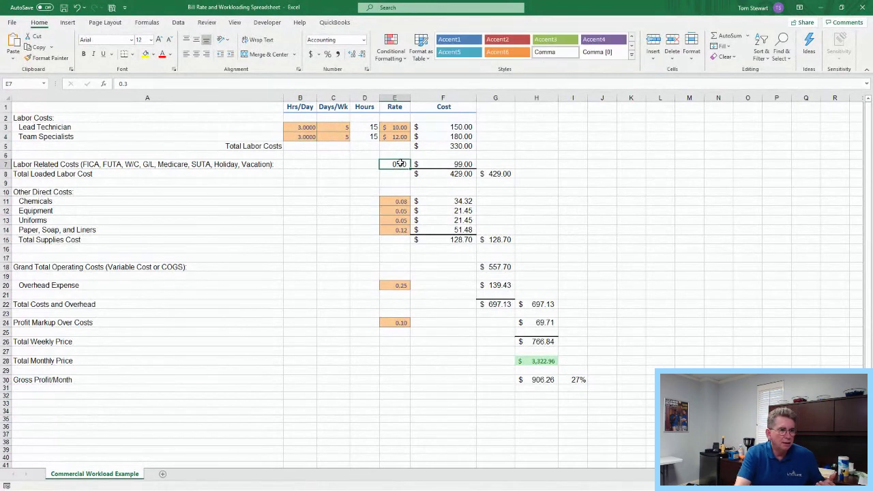
{"action": "left_click", "coordinate": [631, 38]}
{"action": "left_click", "coordinate": [632, 38]}
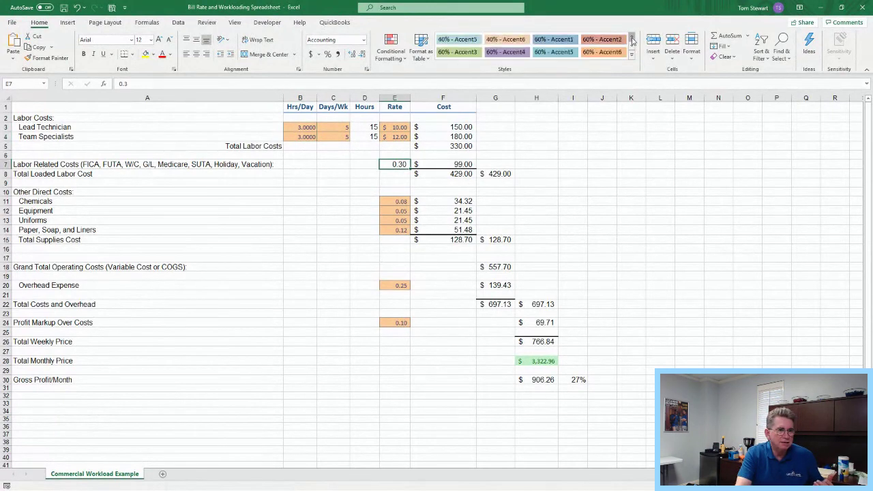
{"action": "left_click", "coordinate": [631, 38]}
{"action": "left_click", "coordinate": [599, 54]}
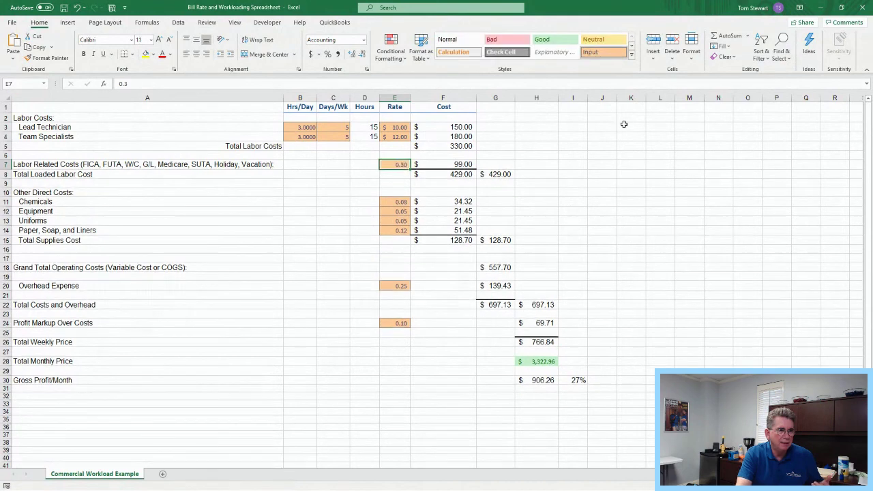
{"action": "left_click", "coordinate": [624, 125]}
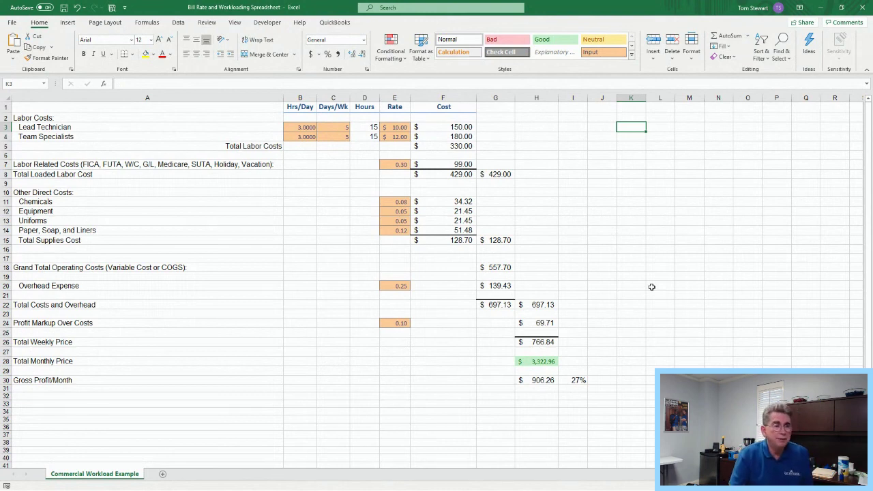
Set the Overhead Expense rate (E20) to 0.4
{"action": "left_click", "coordinate": [398, 286]}
{"action": "type", "text": "."}
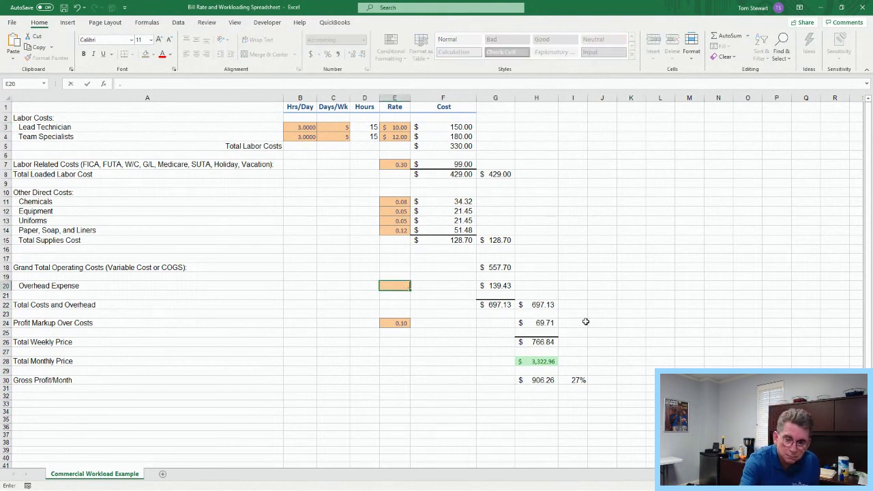
{"action": "type", "text": "4"}
{"action": "key", "text": "Return"}
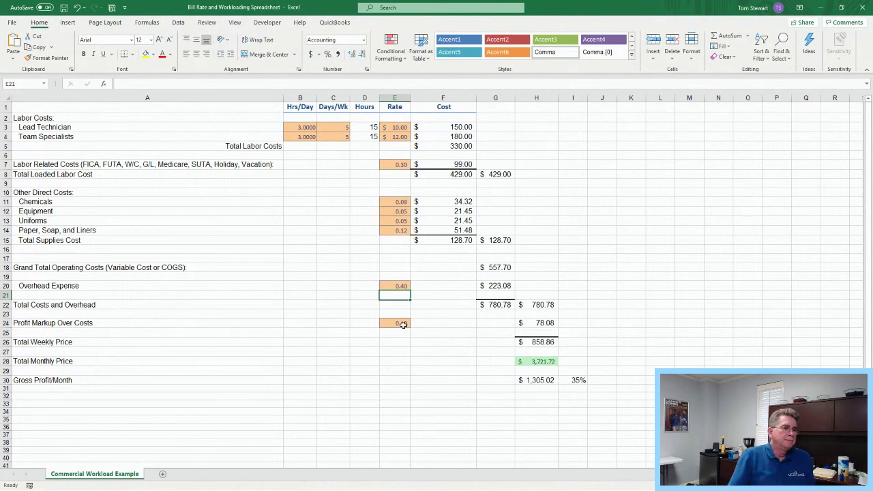
Review the adjustable rates for profit markup, overhead, other direct costs and labor-related costs in the Rate column
{"action": "left_click", "coordinate": [394, 276]}
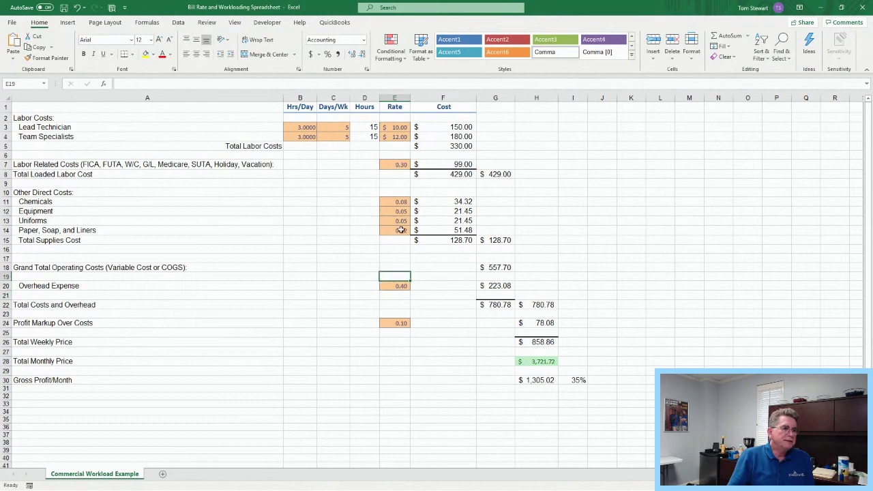
{"action": "left_click", "coordinate": [401, 220]}
{"action": "left_click", "coordinate": [402, 202]}
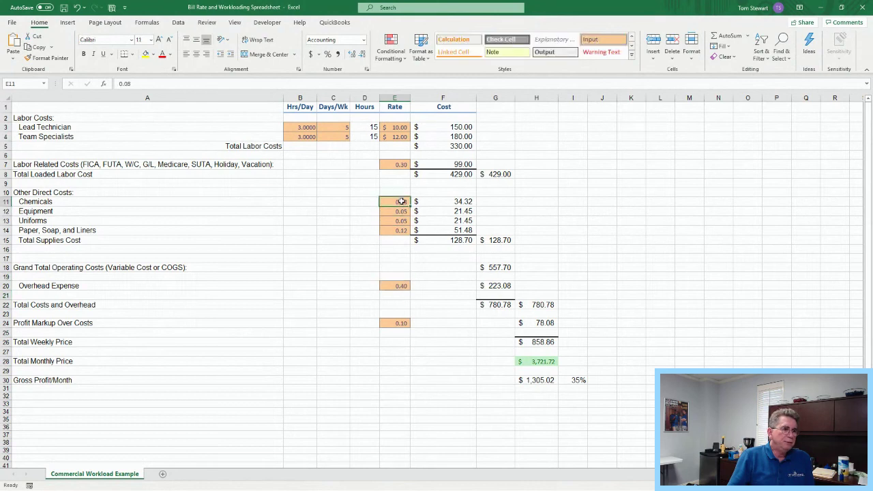
{"action": "left_click", "coordinate": [397, 322]}
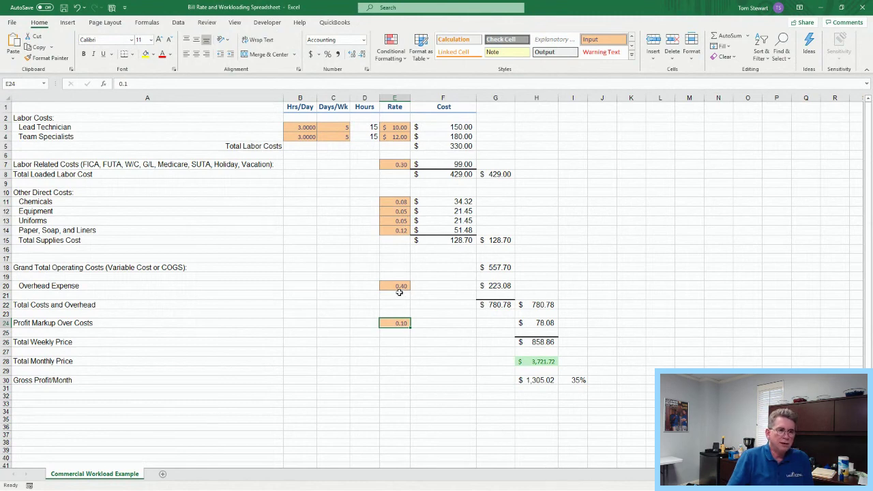
{"action": "left_click", "coordinate": [399, 289]}
{"action": "left_click", "coordinate": [404, 229]}
{"action": "left_click", "coordinate": [402, 220]}
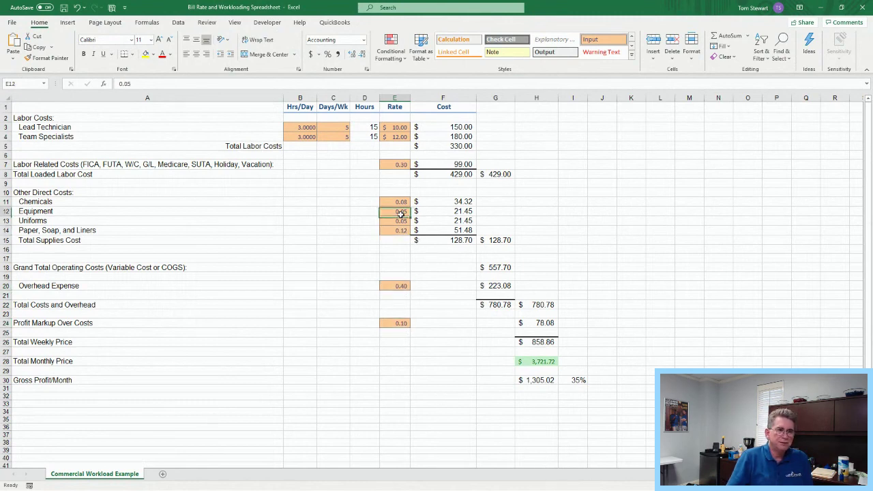
{"action": "left_click", "coordinate": [403, 211]}
{"action": "left_click", "coordinate": [402, 202]}
{"action": "left_click", "coordinate": [405, 165]}
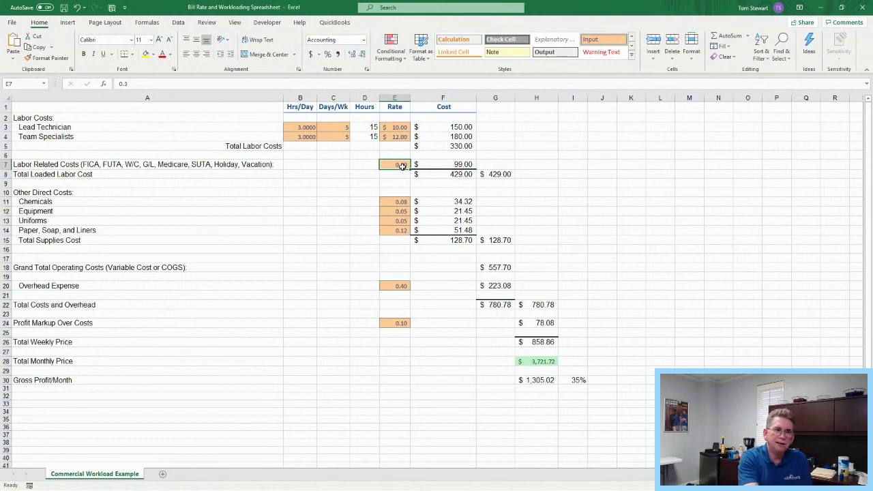
Set the Profit Markup Over Costs rate (E24) to 0.02
{"action": "left_click", "coordinate": [399, 322]}
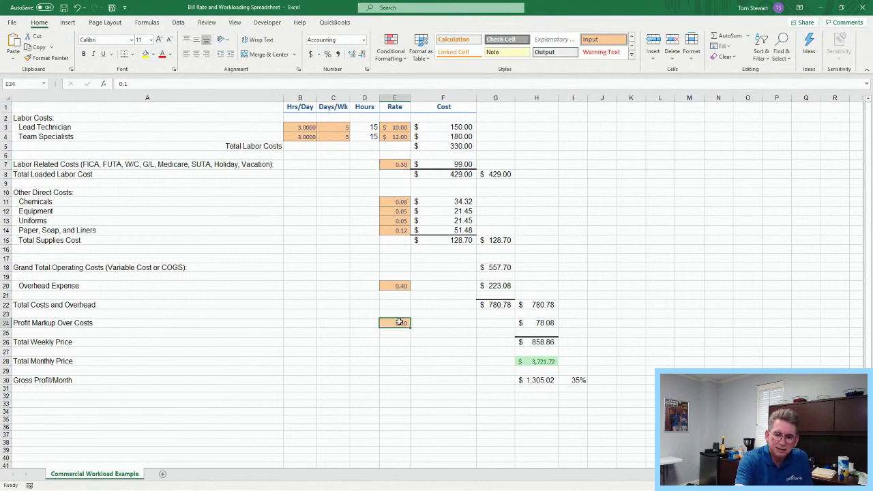
{"action": "type", "text": ".02"}
{"action": "key", "text": "Return"}
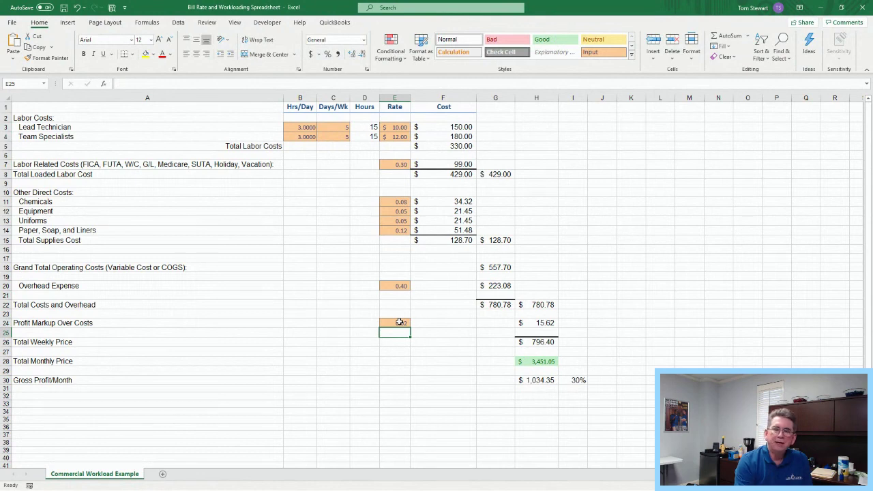
Set the Profit Markup Over Costs rate (E24) back to 0.1
{"action": "left_click", "coordinate": [400, 322]}
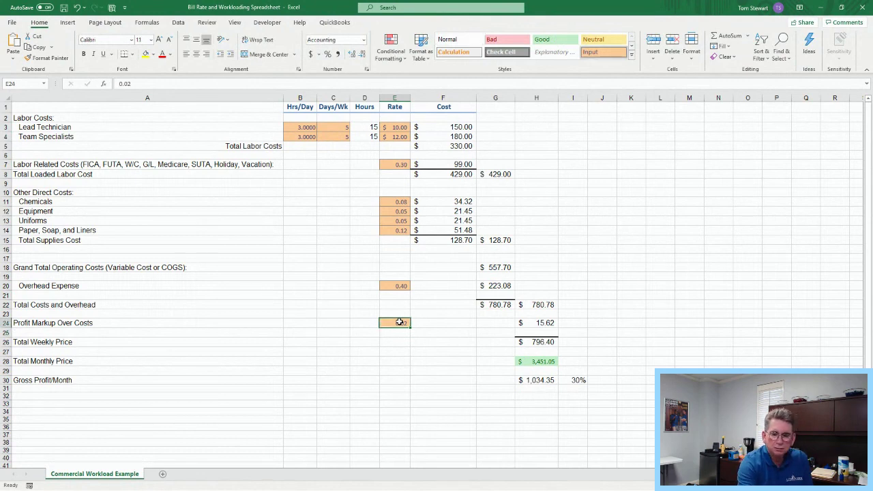
{"action": "type", "text": "."}
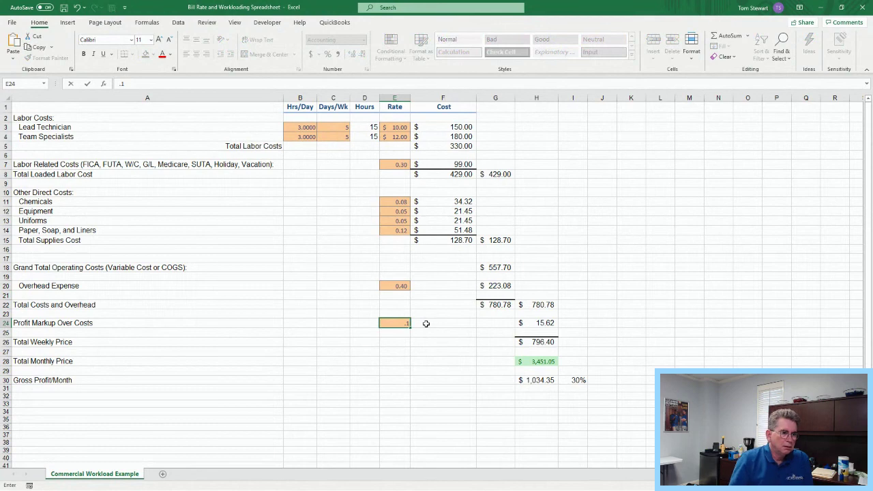
{"action": "type", "text": "1"}
{"action": "left_click", "coordinate": [426, 323]}
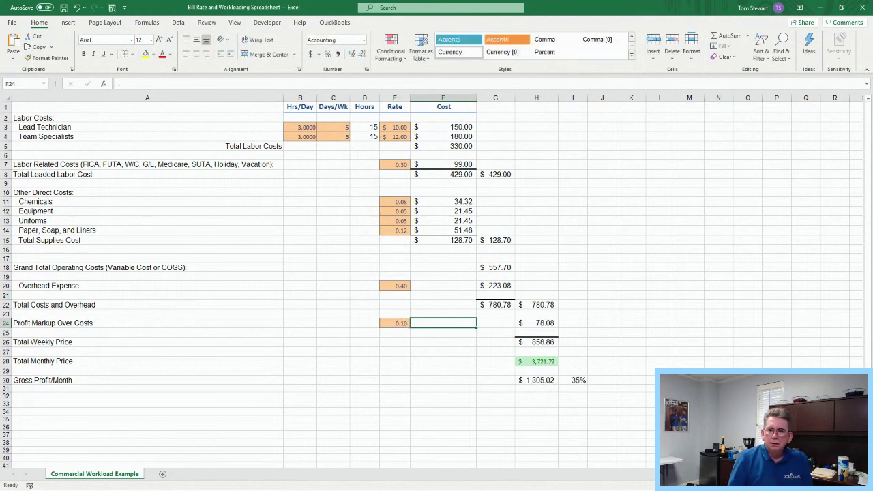